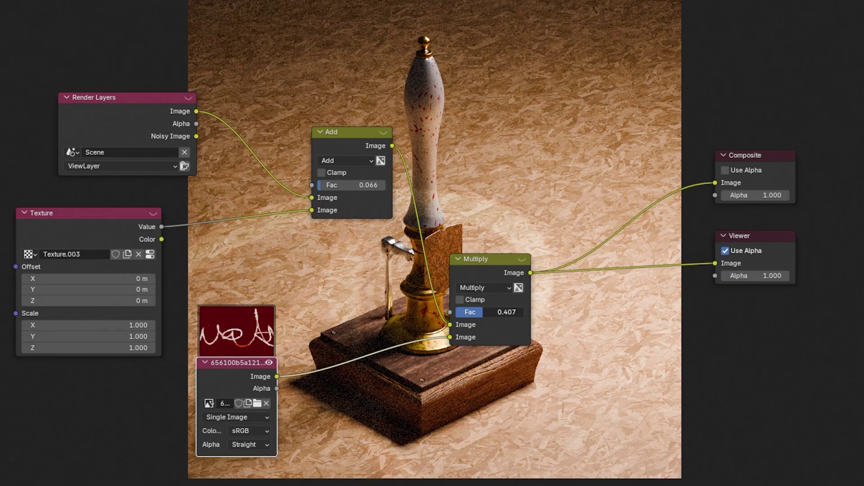
Step: Raise the Multiply node's factor in the finished compositor tree to brighten the grain overlay
left_click_drag(486, 312, 500, 312)
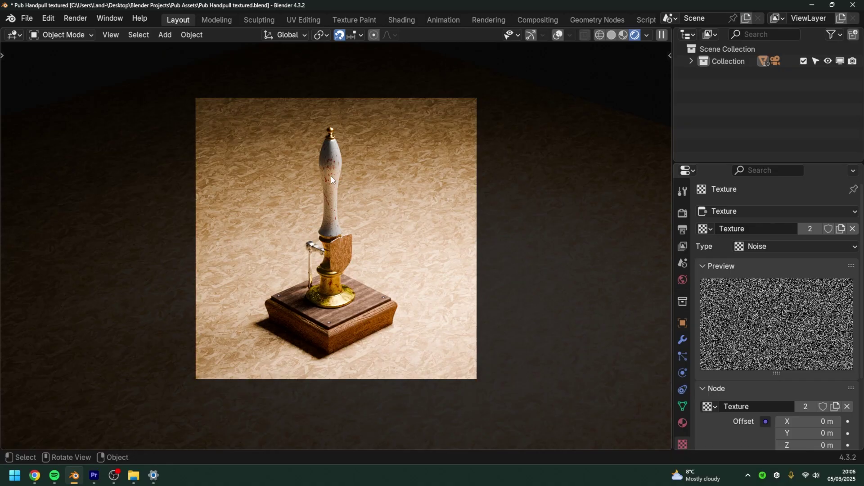
Step: Render the current frame as an image and close the render window
left_click(75, 19)
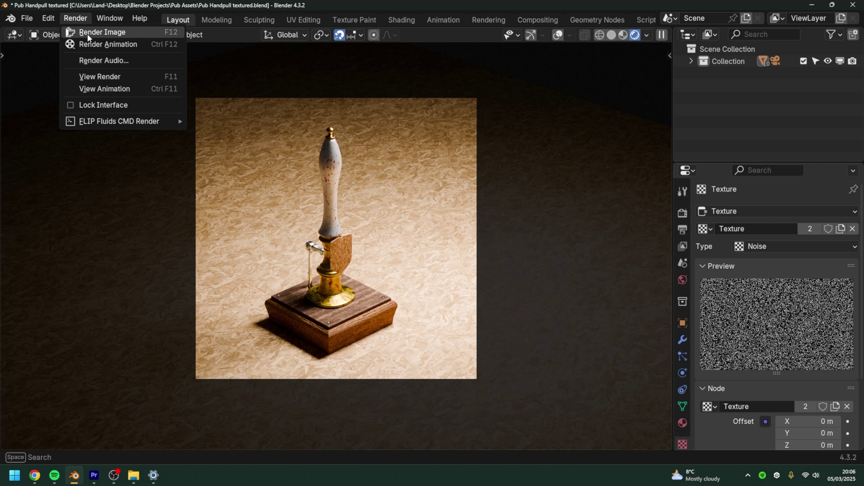
left_click(86, 32)
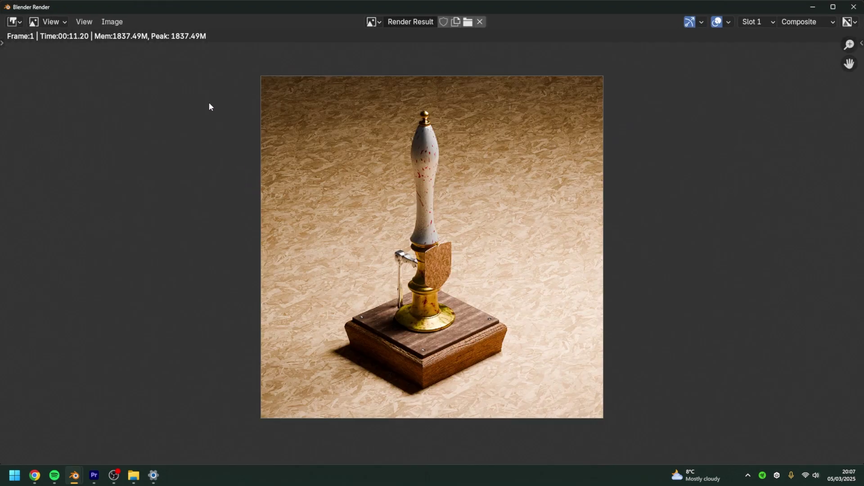
key("Escape")
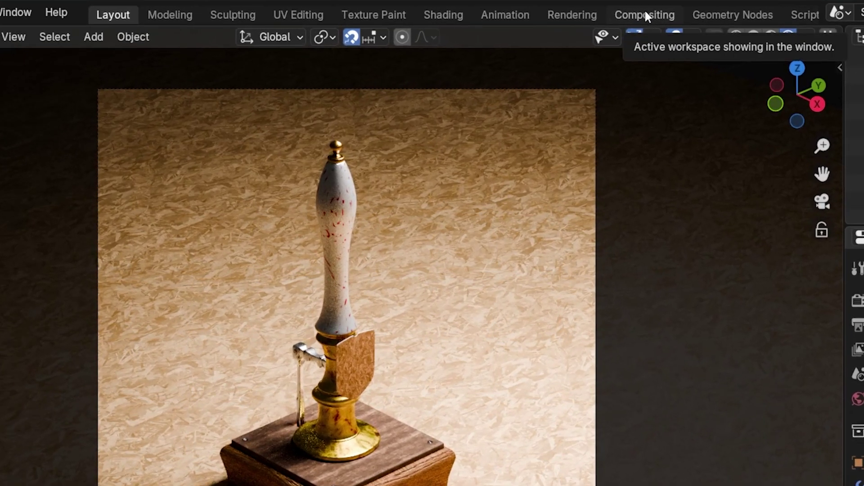
Step: Enable Use Nodes in the Compositing workspace, leaving Render Layers and Composite unselected
left_click(608, 16)
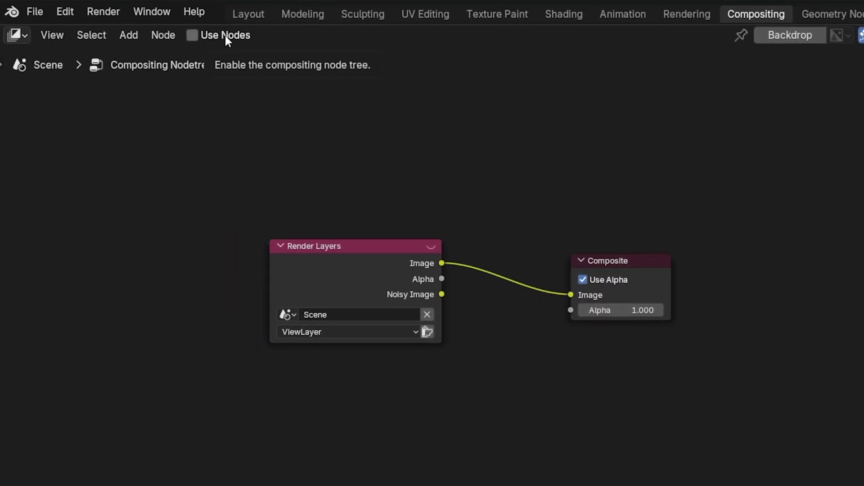
left_click(193, 35)
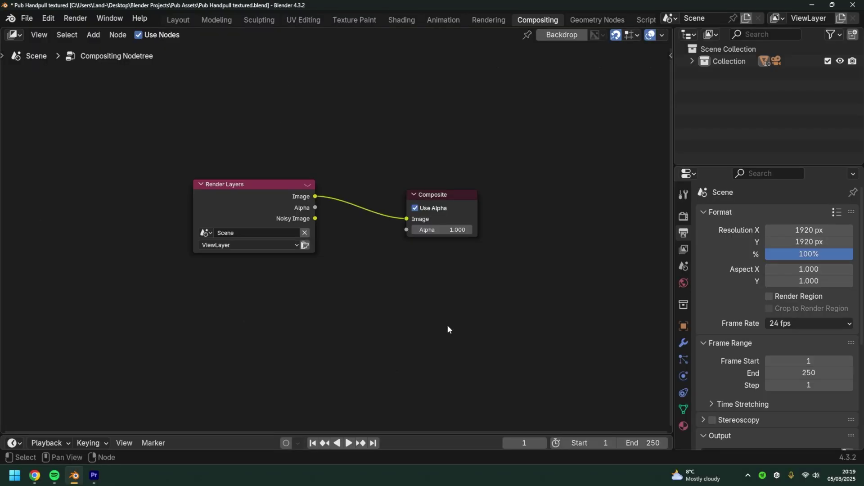
left_click_drag(477, 333, 251, 168)
left_click(242, 134)
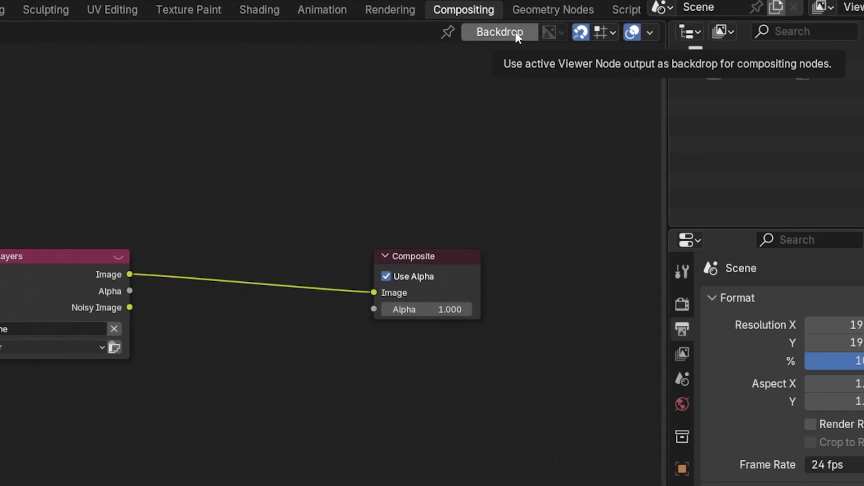
Step: Enable the backdrop and add a Viewer output node below Composite
left_click(500, 32)
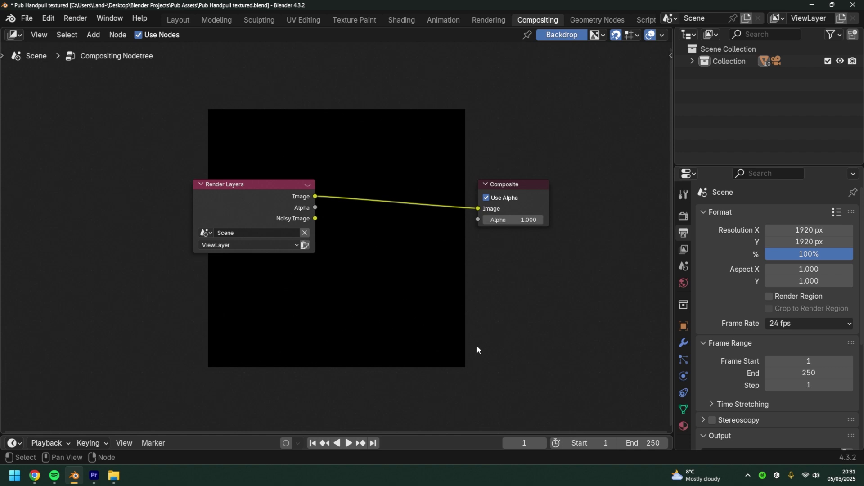
right_click(476, 292)
mouse_move(477, 293)
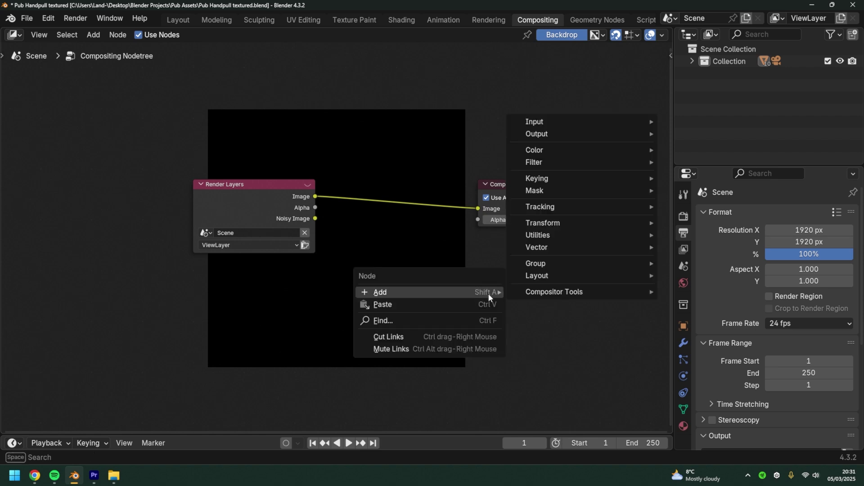
mouse_move(558, 133)
left_click(693, 146)
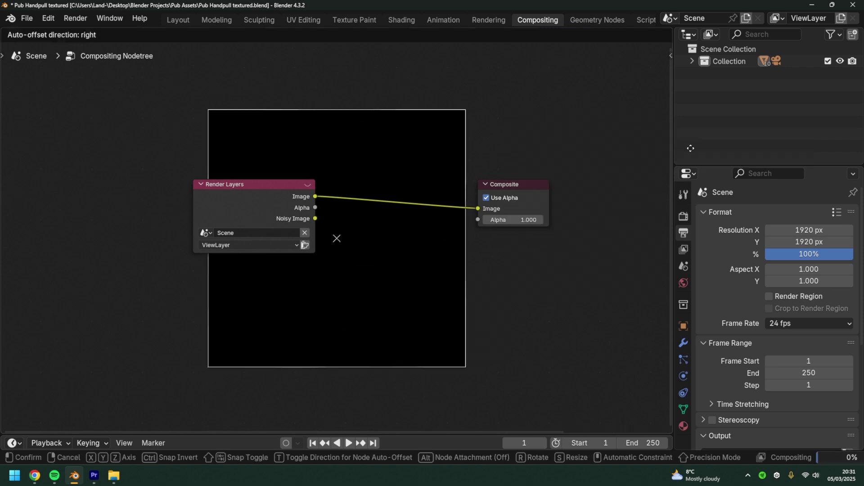
left_click(511, 259)
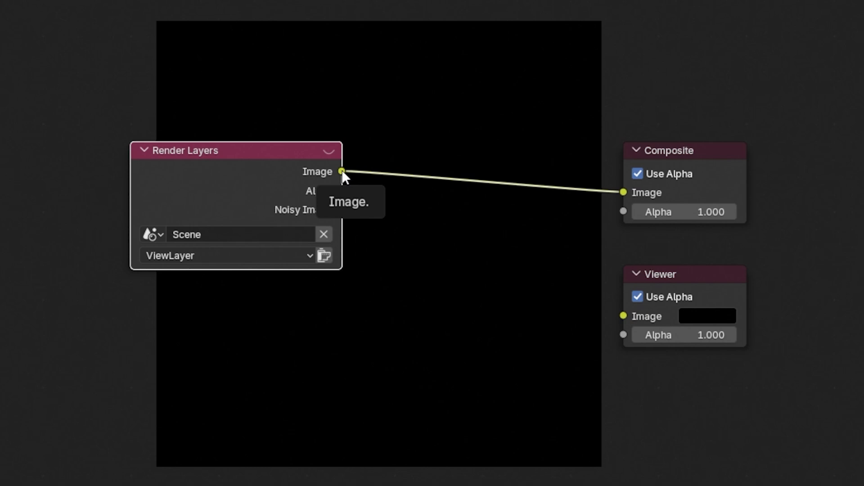
Step: Link Render Layers Image into the Viewer and move Render Layers further left
left_click_drag(342, 171, 512, 289)
left_click_drag(342, 172, 623, 316)
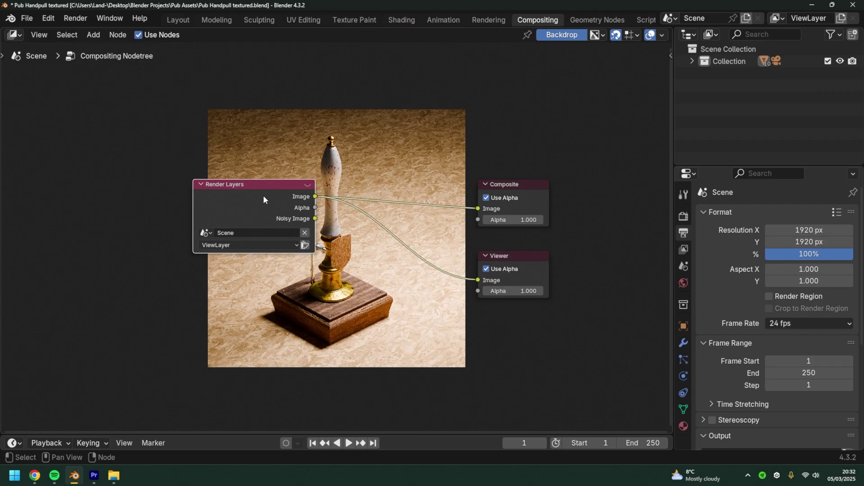
left_click_drag(260, 169, 38, 169)
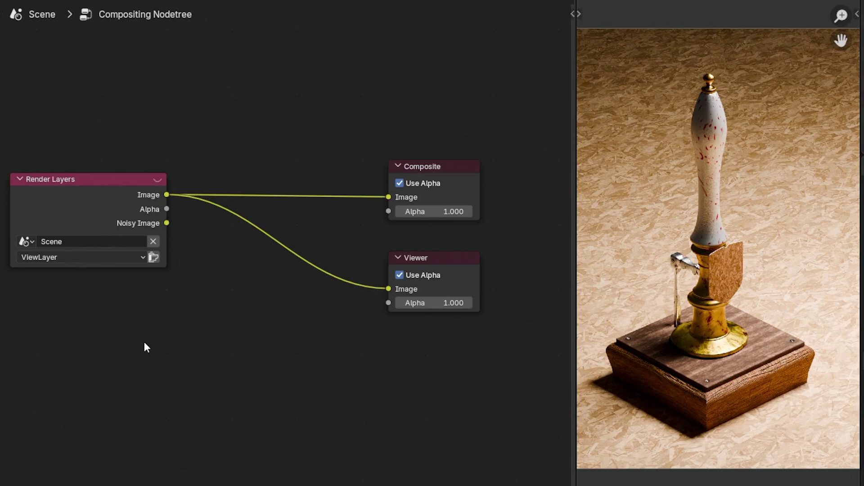
Step: Add a Texture input node below Render Layers with its preview hidden
right_click(164, 336)
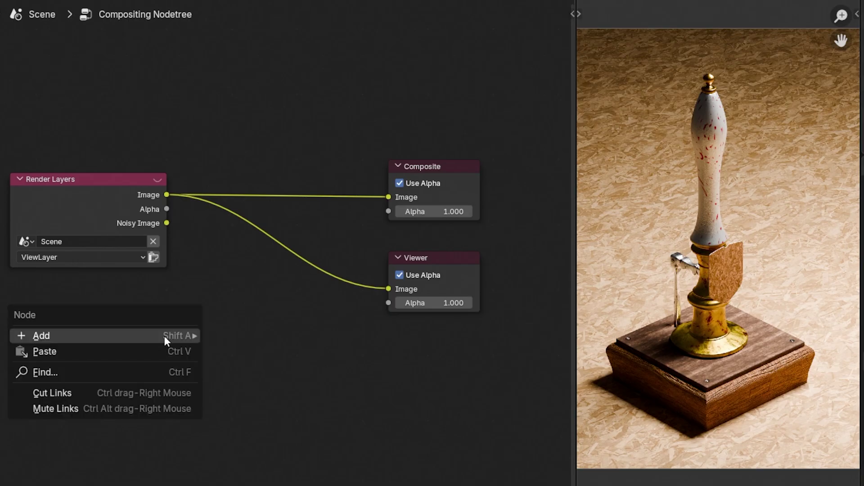
mouse_move(164, 336)
mouse_move(286, 113)
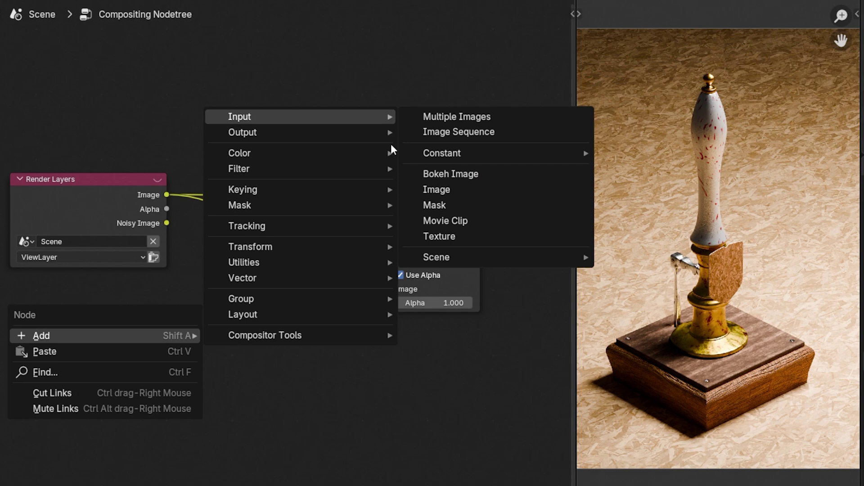
left_click(492, 239)
left_click(148, 362)
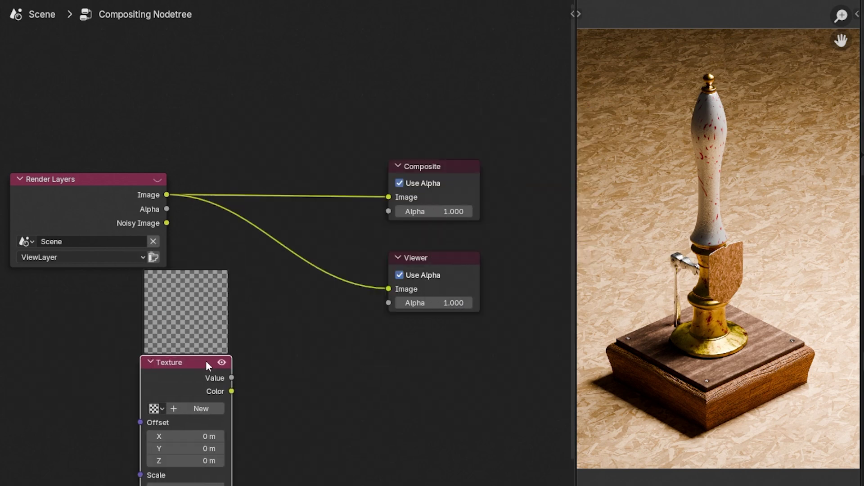
left_click(222, 362)
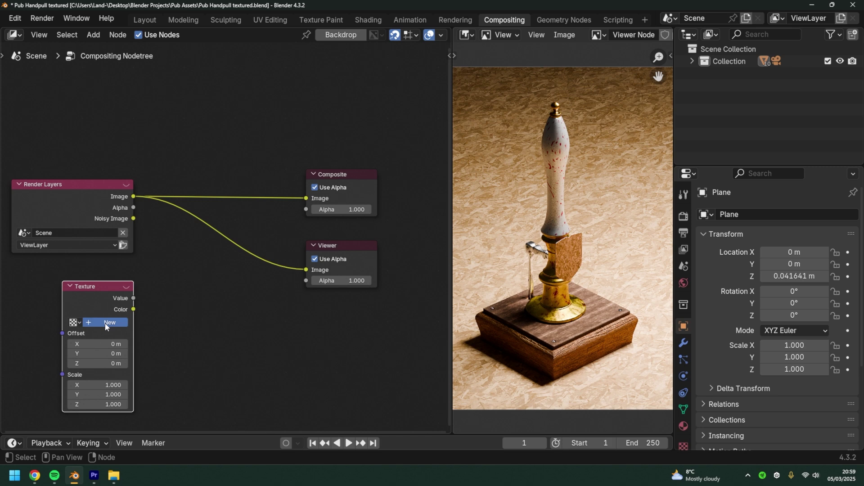
Step: Create a new texture named 'Grain' and set its type to Noise
left_click(107, 327)
left_click_drag(135, 319, 173, 320)
left_click(110, 324)
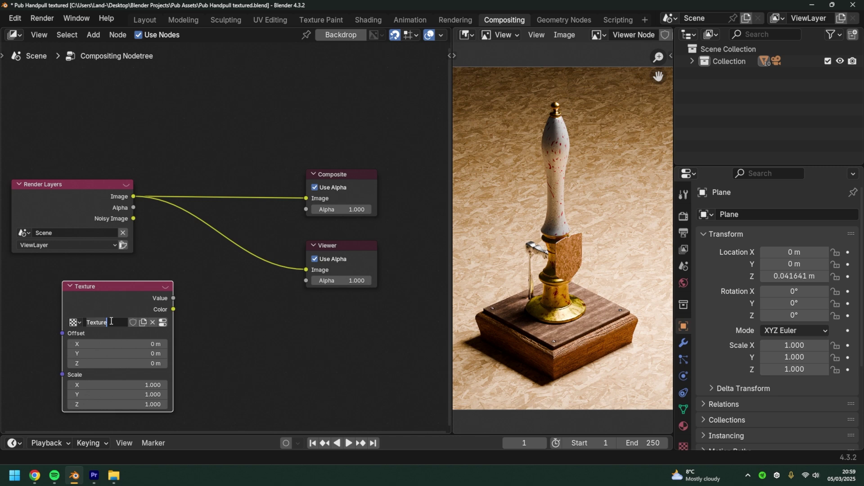
type("Grain")
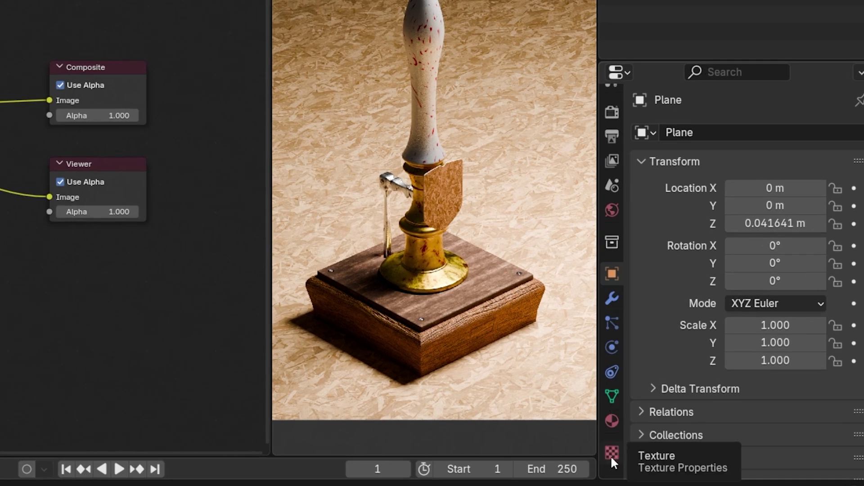
left_click(612, 455)
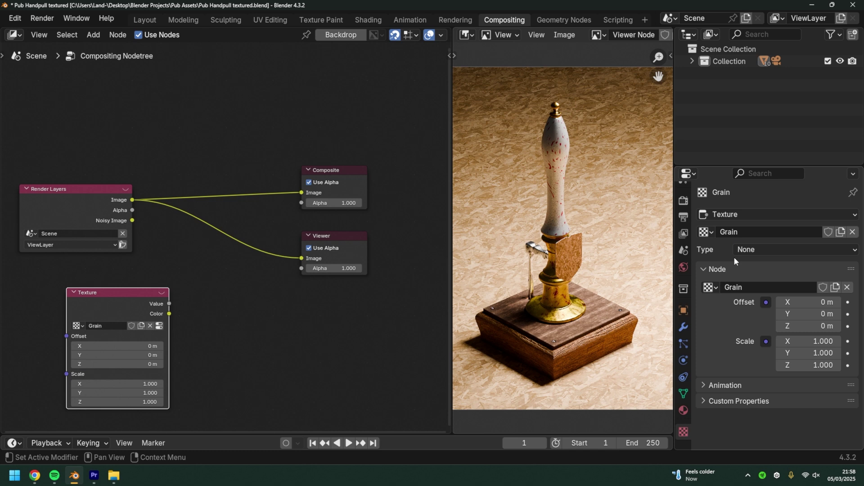
left_click(749, 250)
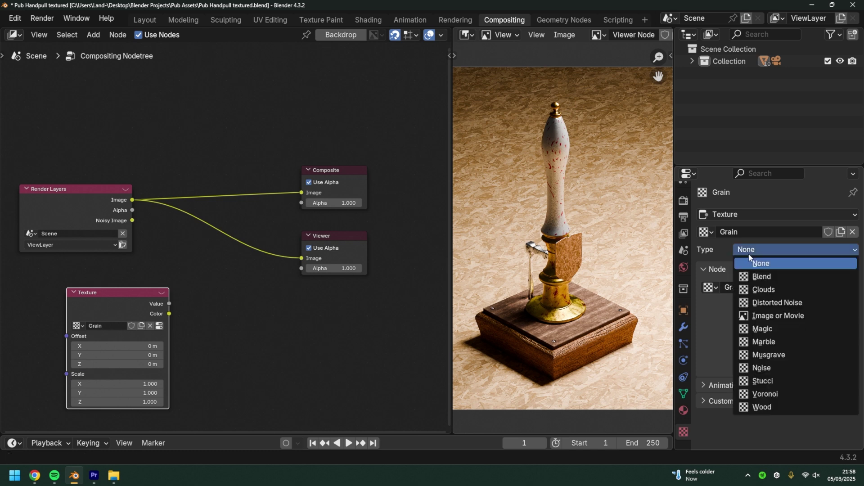
left_click(762, 369)
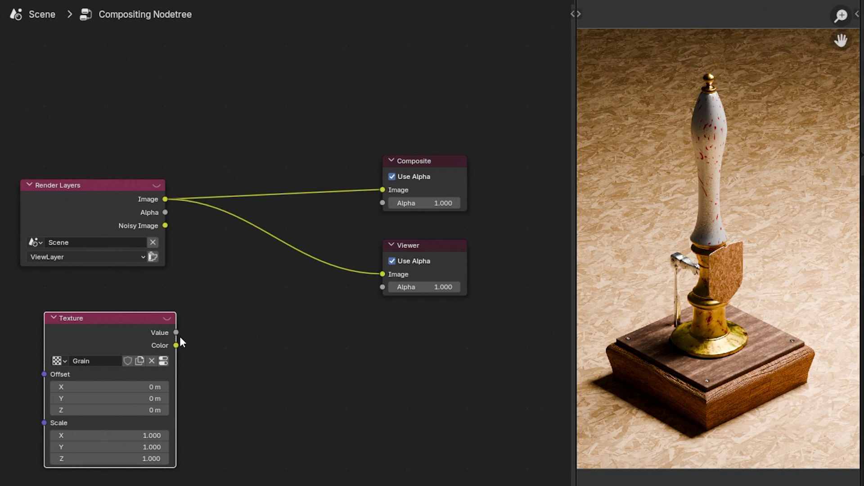
Step: Add a Mix Color node and feed the Render Layers image into it
right_click(274, 355)
mouse_move(274, 355)
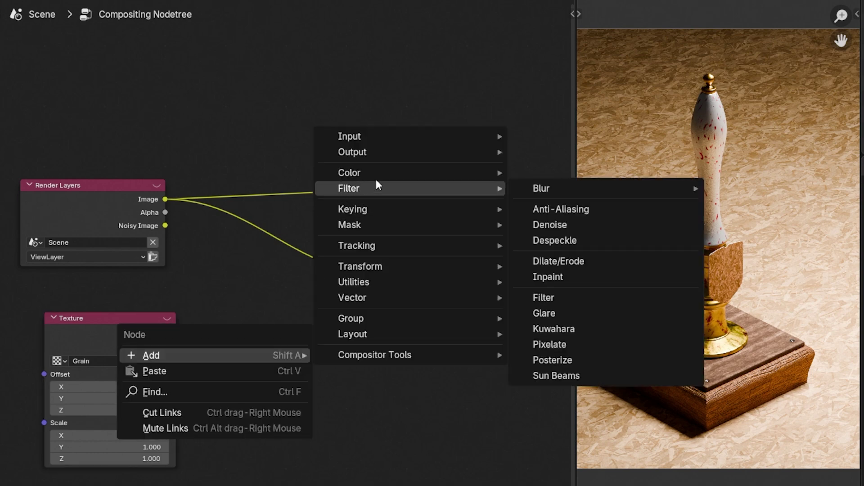
mouse_move(383, 173)
mouse_move(587, 193)
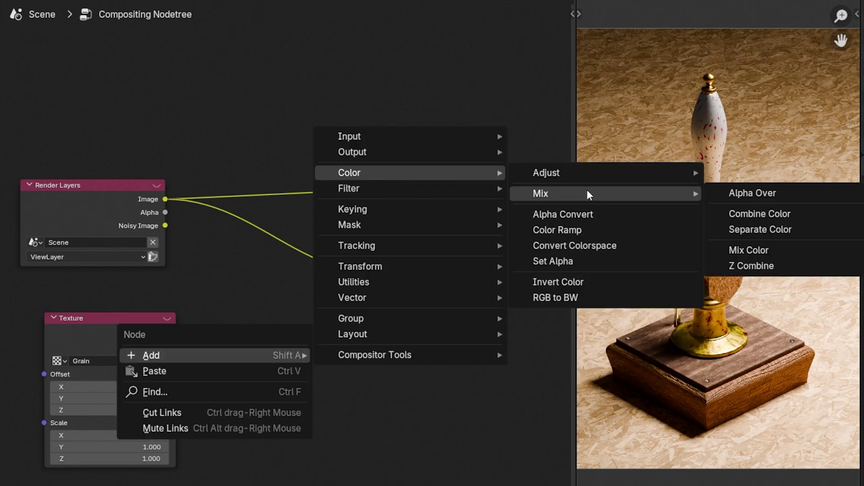
left_click(773, 249)
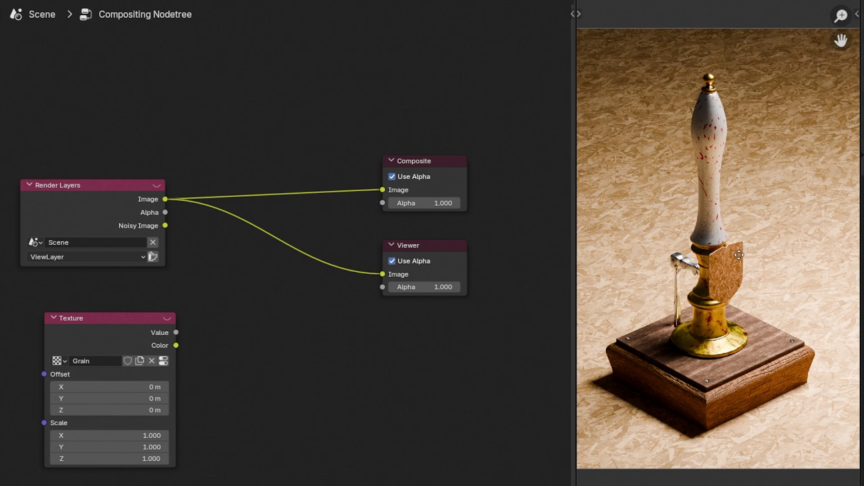
left_click(268, 315)
left_click_drag(165, 199, 216, 377)
Step: Route the Mix output into the Viewer and Composite, then tidy the node layout
left_click(174, 345)
left_click_drag(258, 295, 233, 284)
left_click_drag(362, 289, 384, 275)
left_click_drag(284, 307, 381, 190)
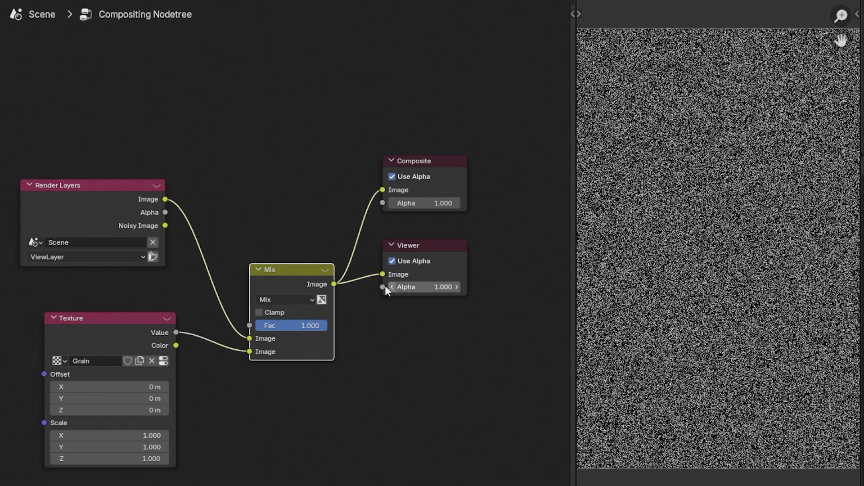
left_click_drag(288, 270, 264, 223)
key("a")
middle_click_drag(102, 207, 115, 183)
left_click(314, 358)
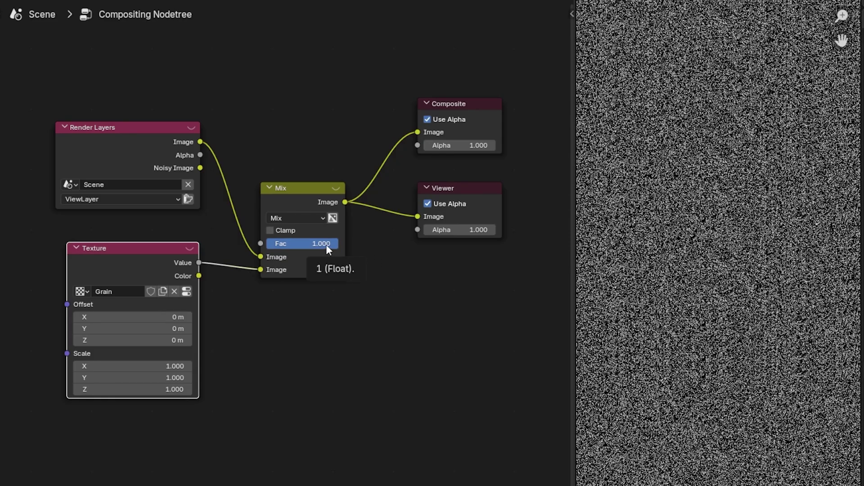
Step: Test Add and Multiply blending and the Fac value, settling on Add at 0.078
left_click_drag(326, 244, 261, 245)
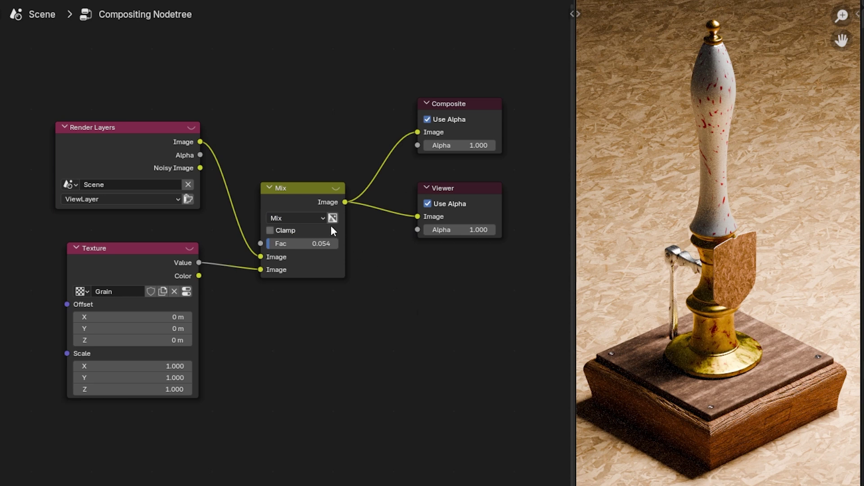
left_click(310, 218)
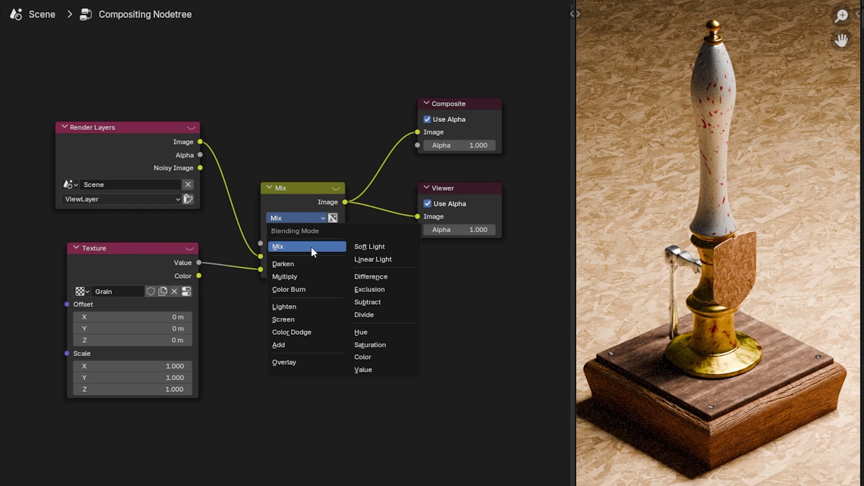
left_click(334, 345)
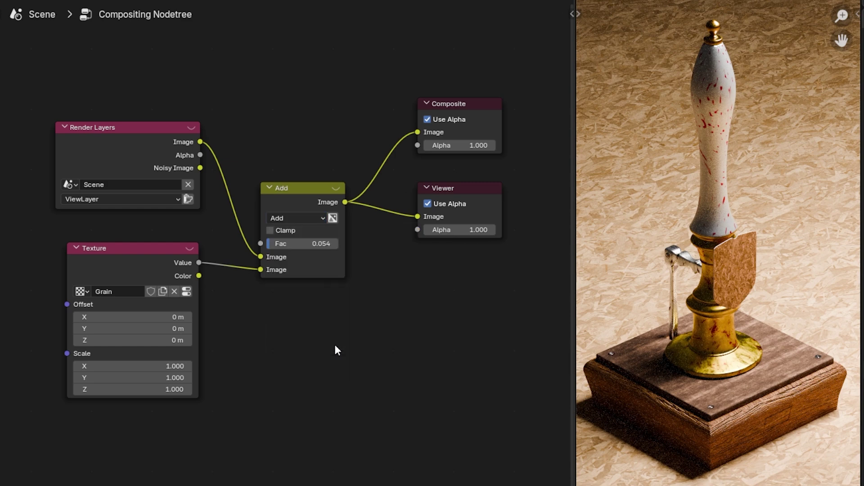
left_click(311, 218)
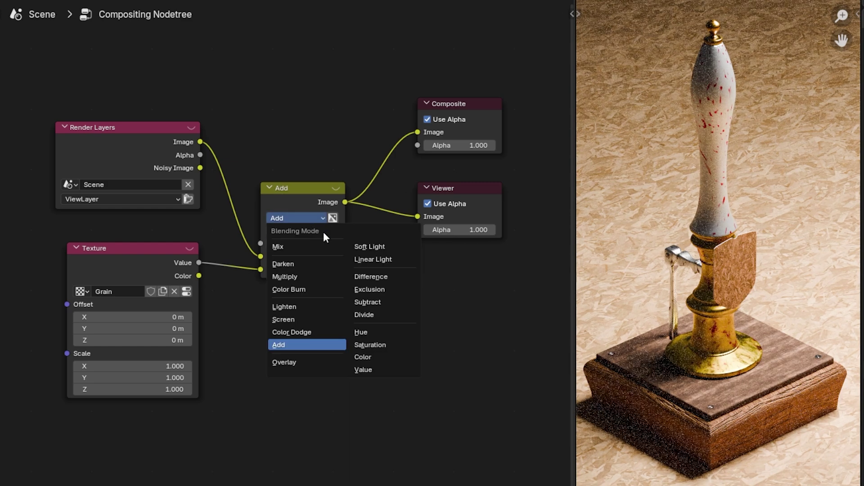
left_click(333, 276)
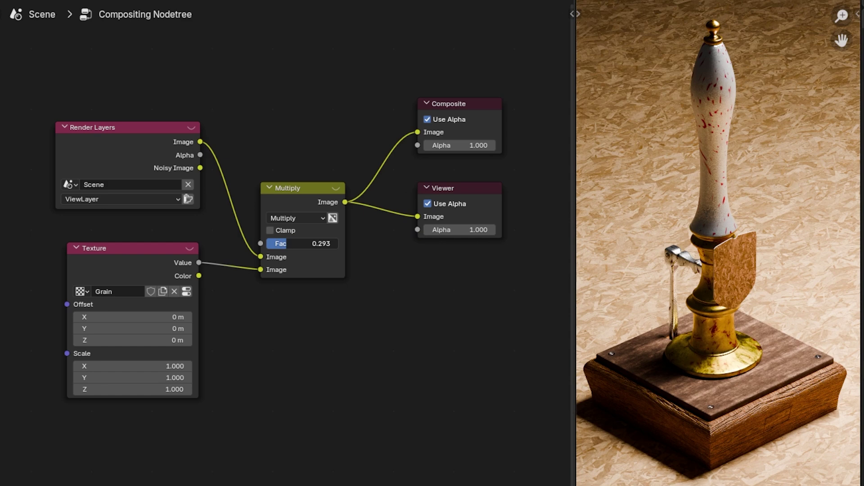
left_click_drag(288, 244, 309, 243)
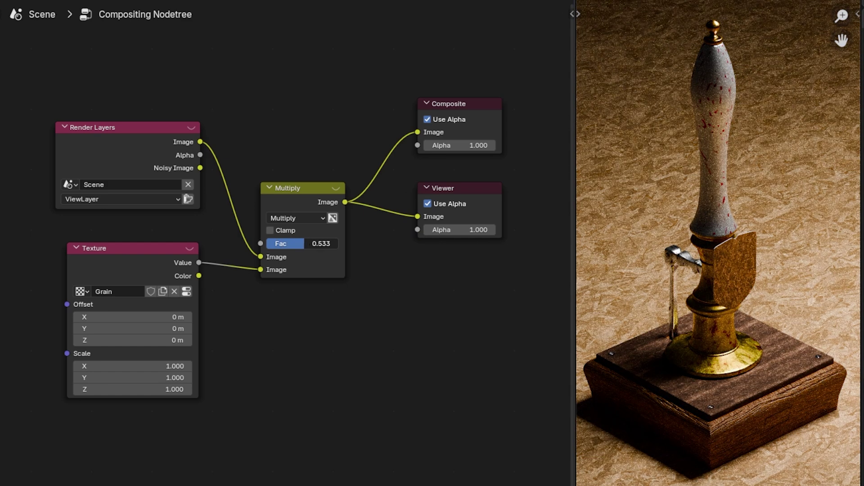
mouse_move(304, 243)
left_mouse_down()
mouse_move(296, 243)
mouse_move(307, 243)
left_mouse_up()
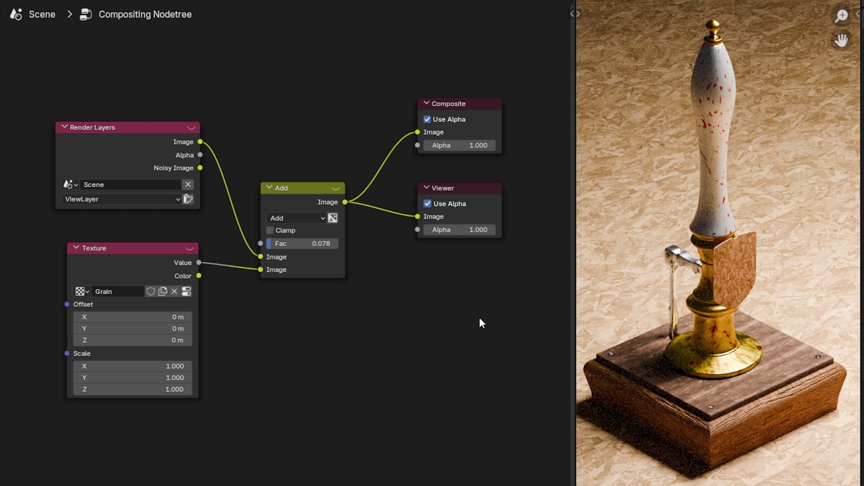
left_click(300, 204)
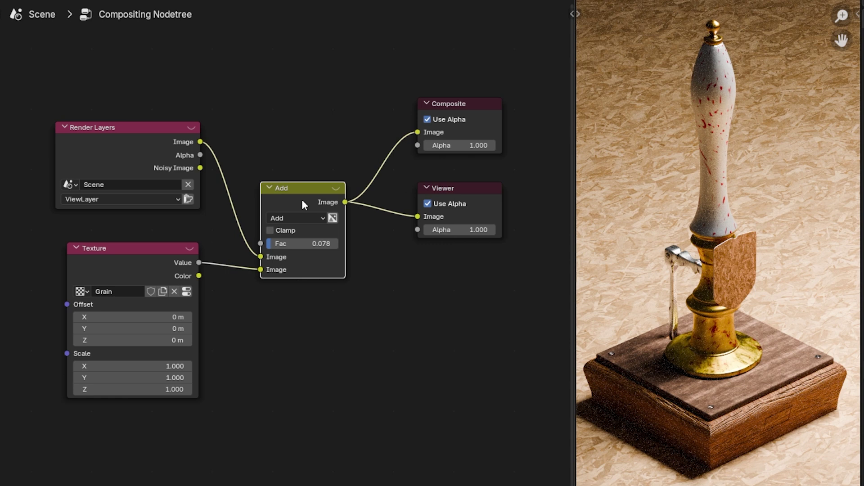
Step: Mute and unmute the Add mix node repeatedly to compare the render with and without grain
key("m")
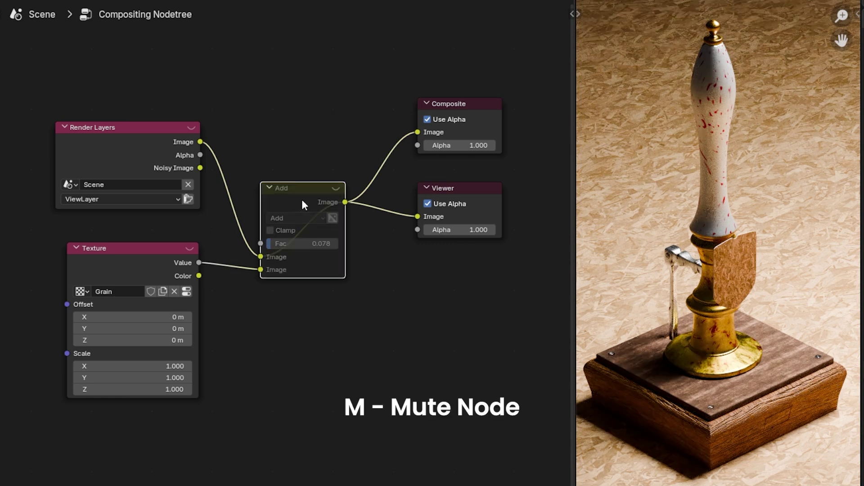
key("m")
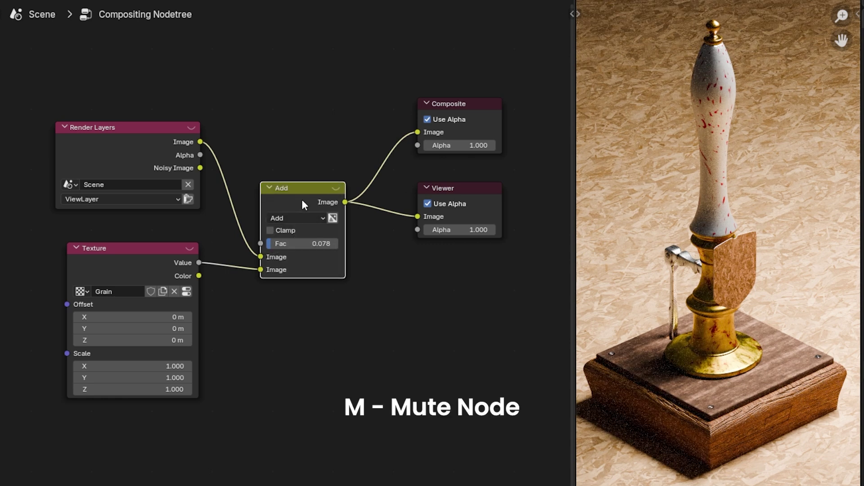
key("m")
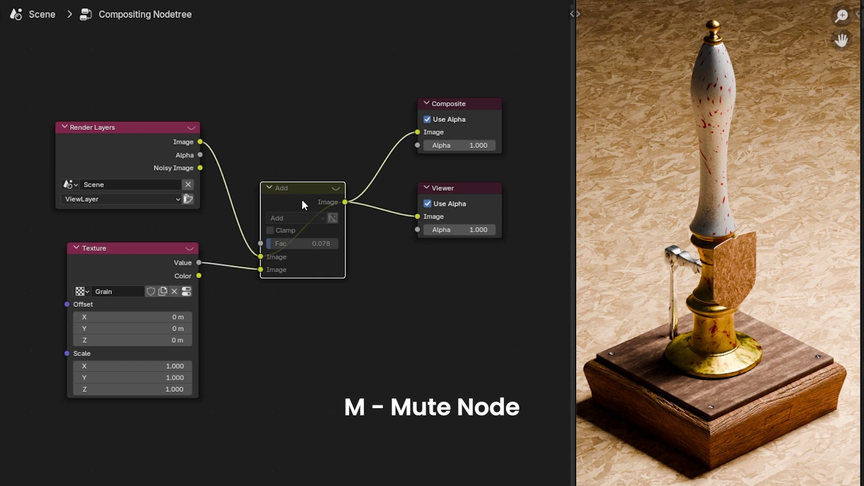
key("m")
key("m")
key("m")
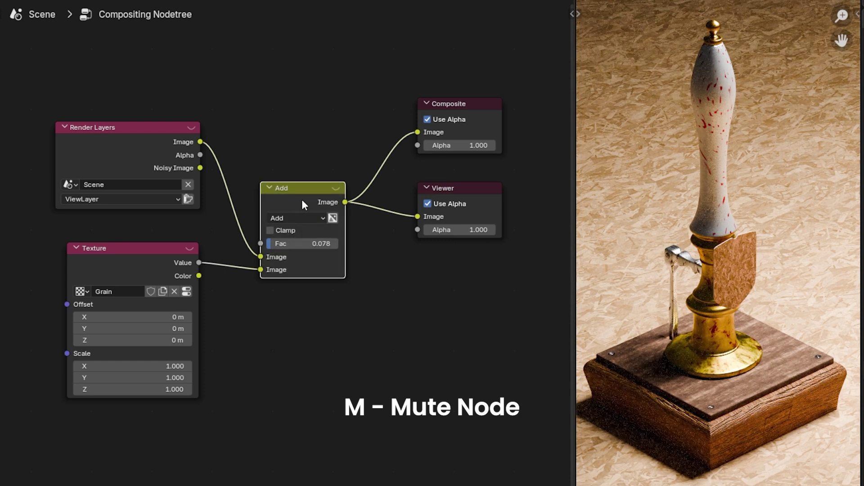
key("m")
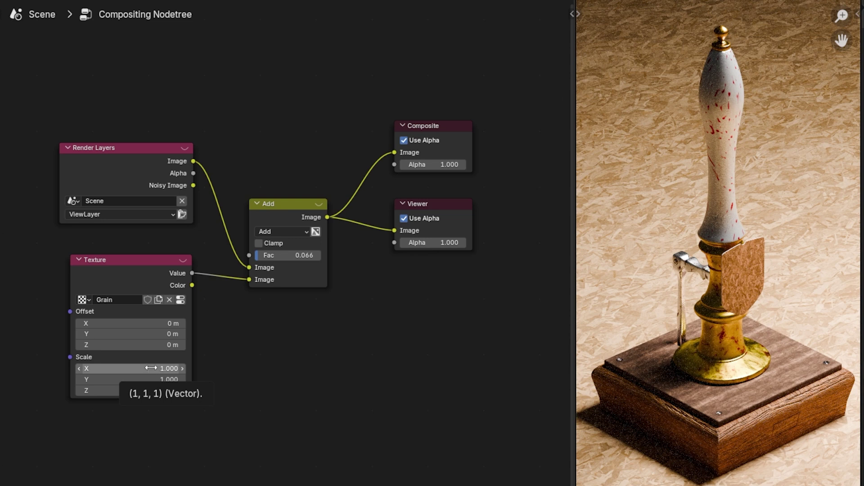
Step: Drive the Grain texture's X, Y and Z scale with #frame, then step frames to check
left_click_drag(131, 368, 130, 390)
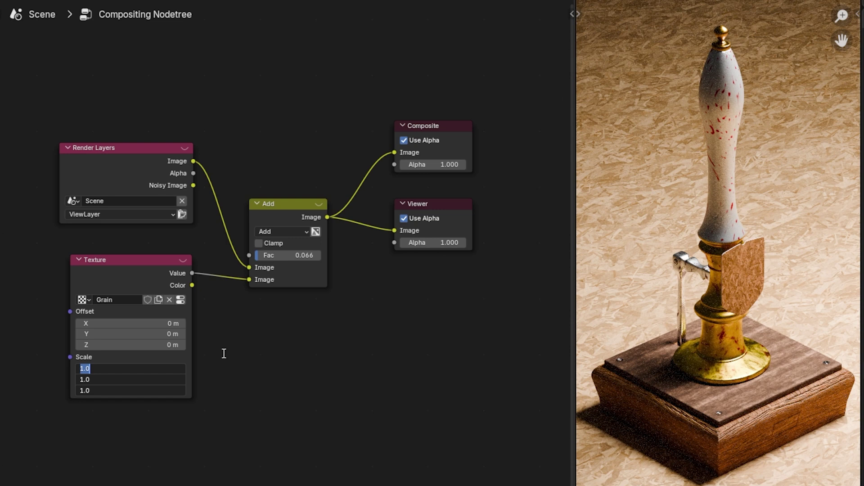
type("#frame")
key("Return")
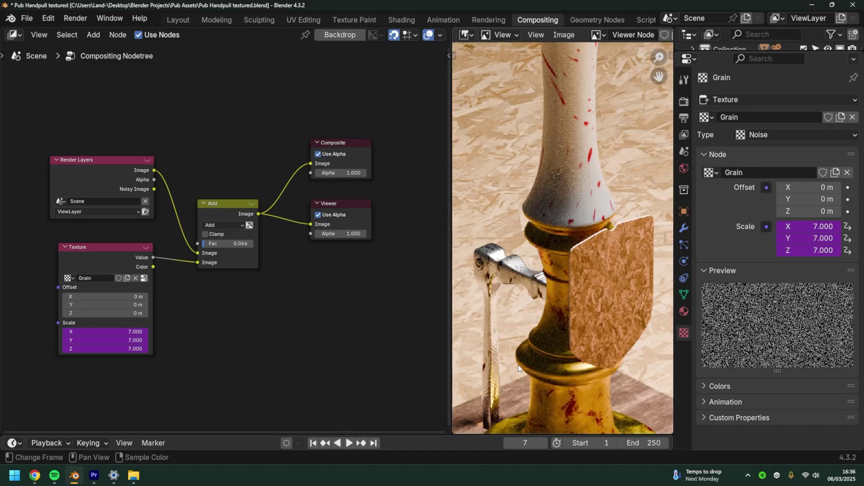
scroll(591, 130, "up", 2)
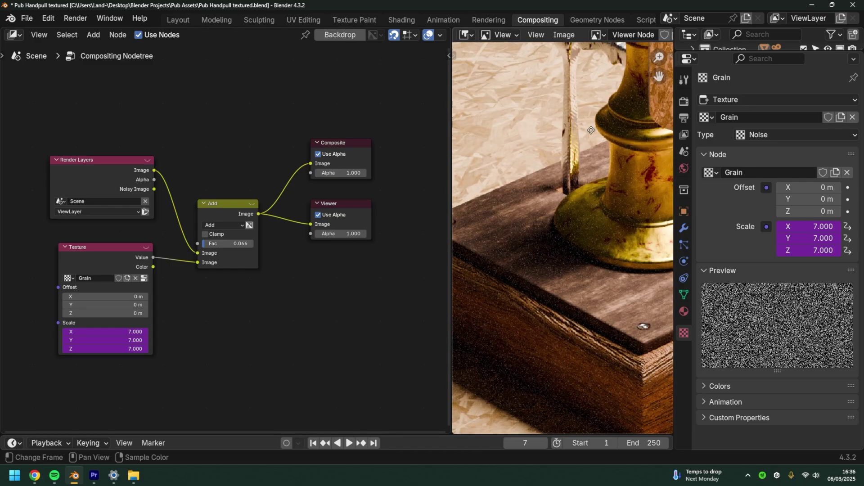
scroll(591, 130, "up", 4)
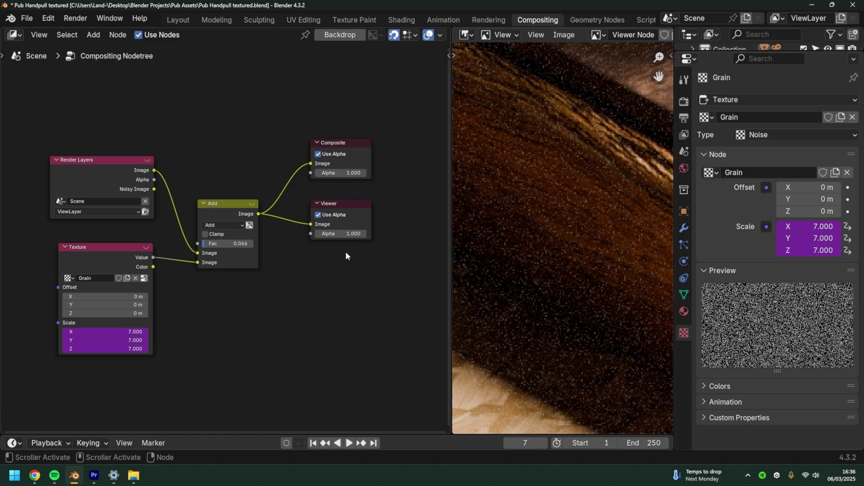
key("Right")
key("Right")
key("Right")
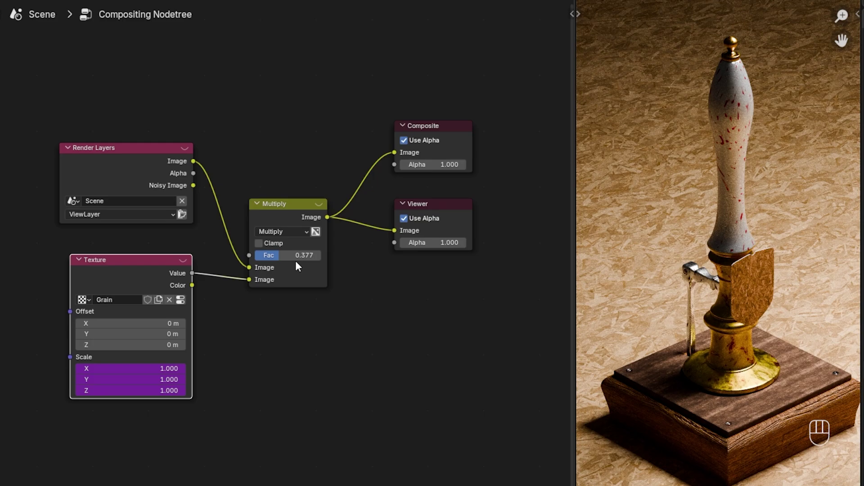
Step: Switch the Grain texture to Distorted Noise and adjust its size
mouse_move(297, 263)
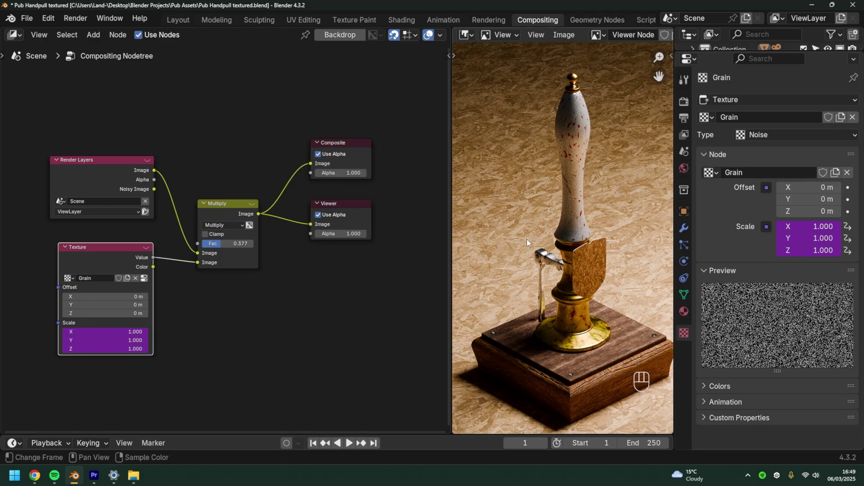
left_click(783, 135)
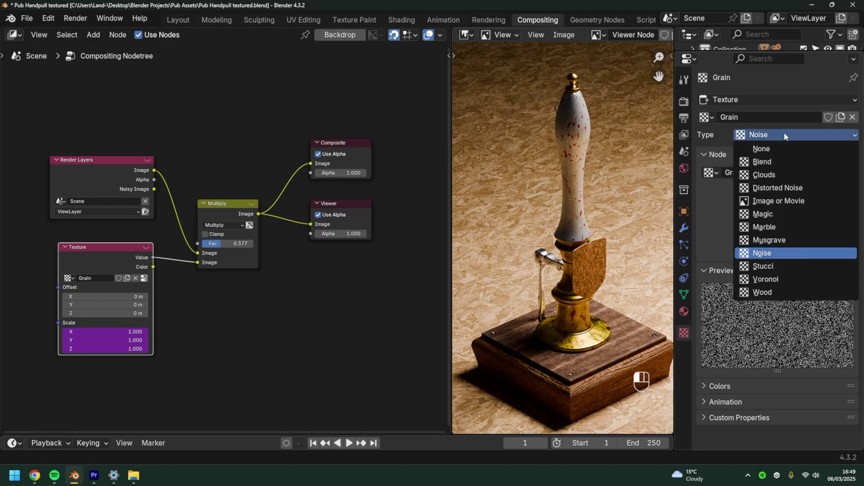
left_click(792, 189)
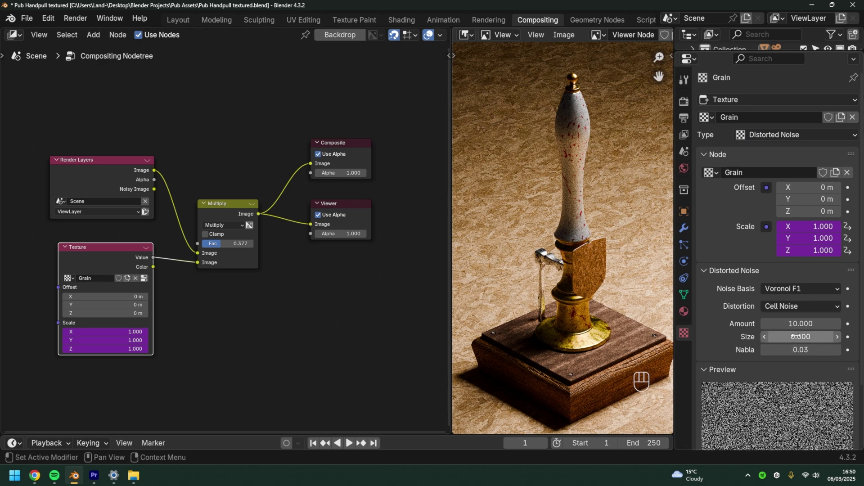
left_click_drag(795, 336, 774, 337)
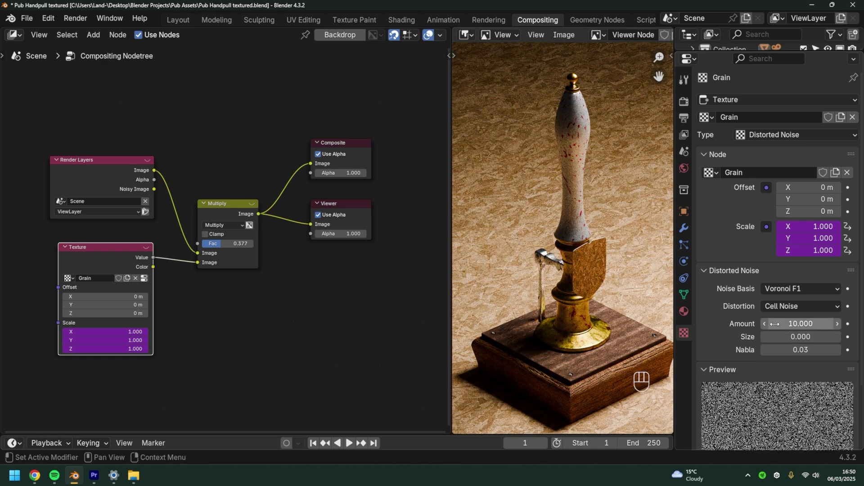
mouse_move(237, 245)
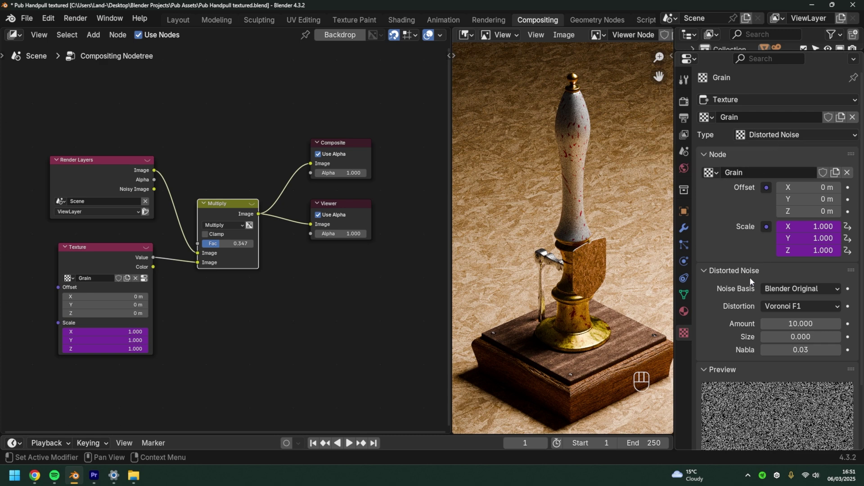
scroll(720, 357, "down", 1)
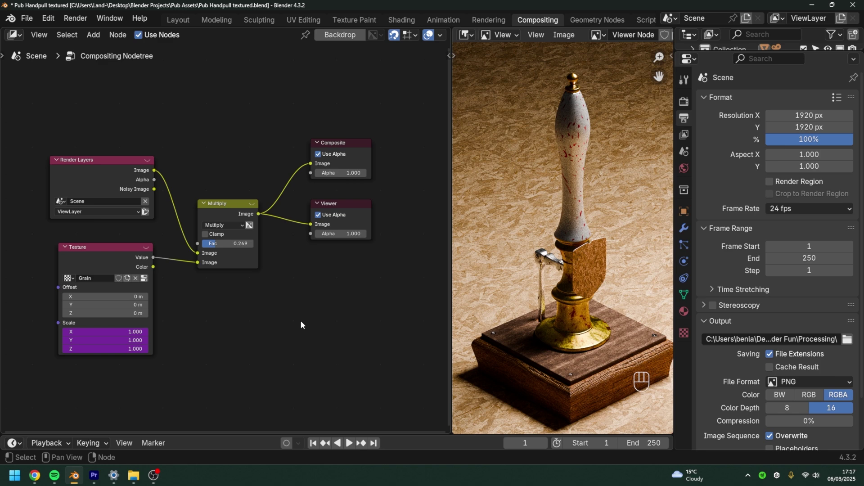
Step: Try the Image or Movie texture type, then set the Overlay mix factor to 0.377
left_click(103, 252)
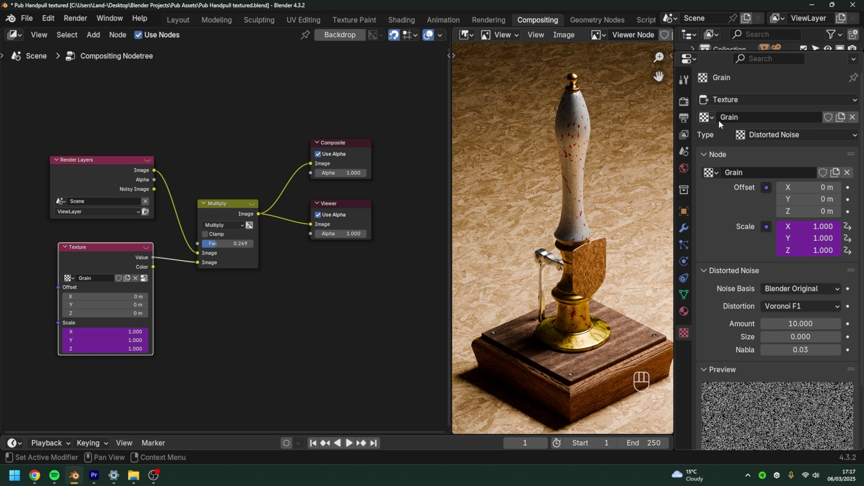
left_click(776, 137)
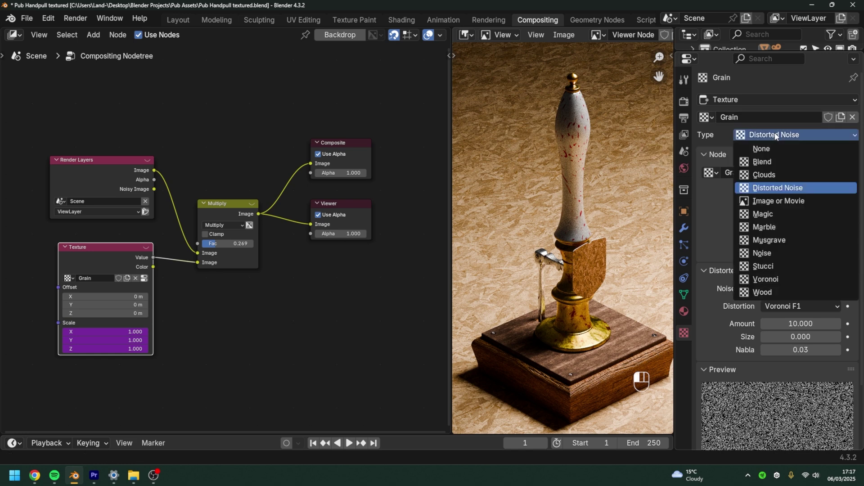
left_click(772, 200)
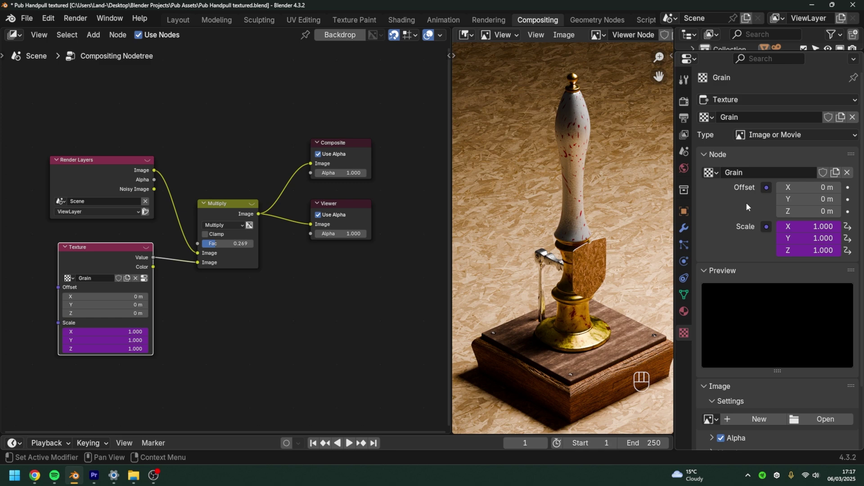
scroll(745, 283, "down", 4)
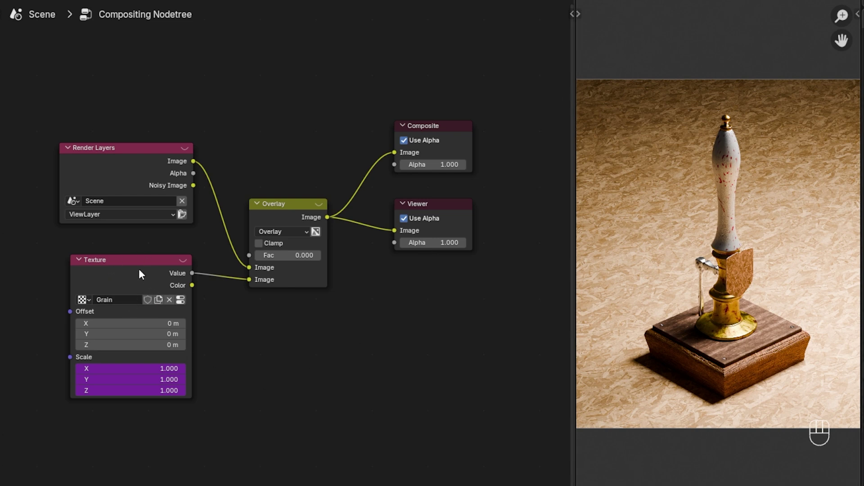
mouse_move(274, 259)
left_mouse_down()
mouse_move(305, 259)
mouse_move(279, 255)
left_mouse_up()
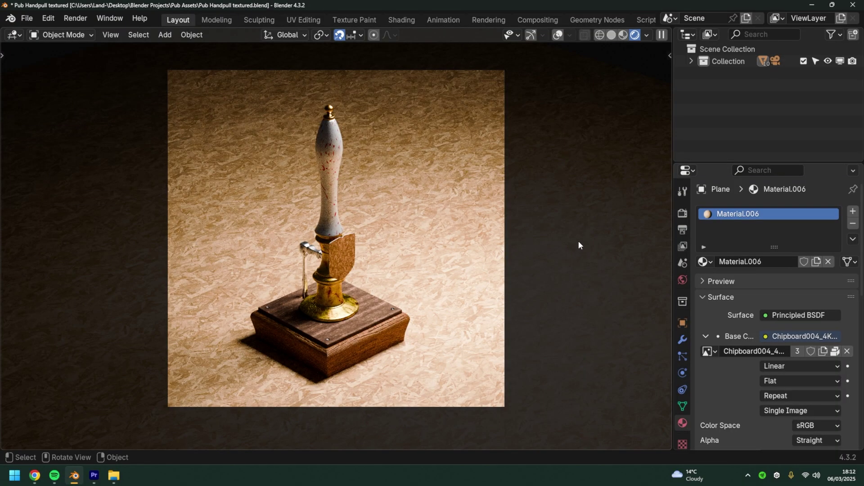
Step: Open the viewport shading options to check the rendered shading in Layout
left_click(646, 34)
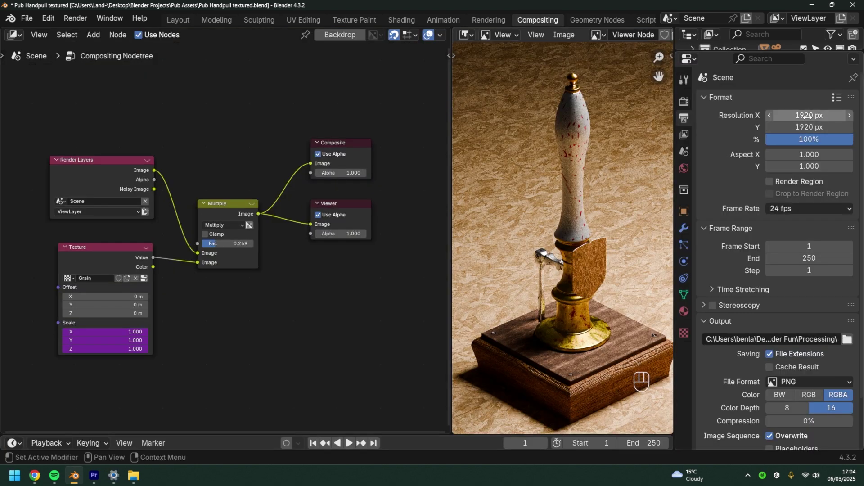
Step: Render frame 1, zoom in on the grain over the pump handle, and view the render layer list
left_click(74, 18)
left_click(81, 31)
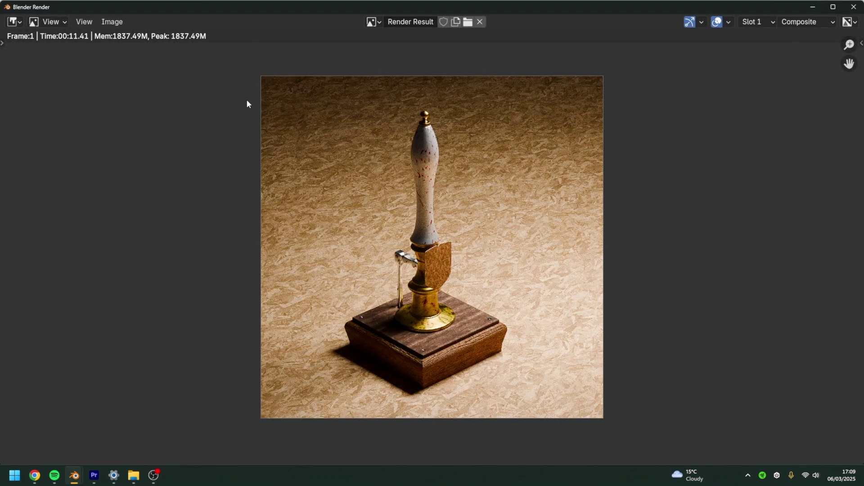
scroll(406, 317, "up", 4)
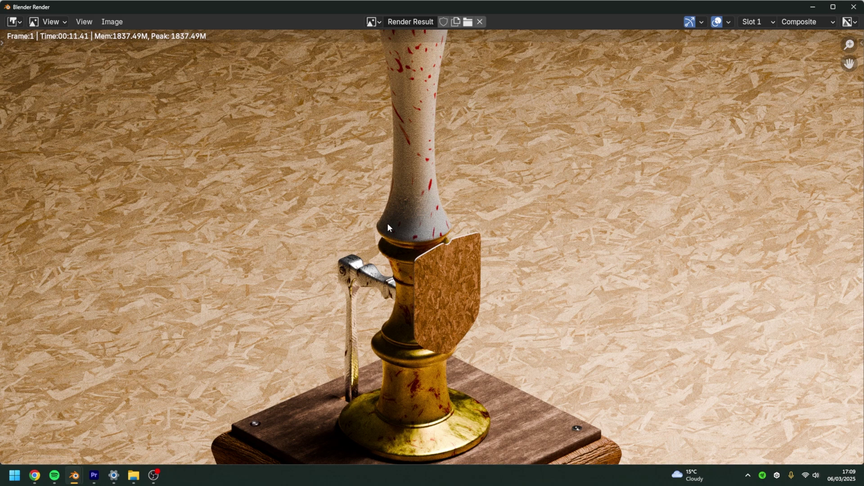
scroll(353, 331, "down", 4)
scroll(355, 333, "up", 1)
scroll(355, 334, "down", 1)
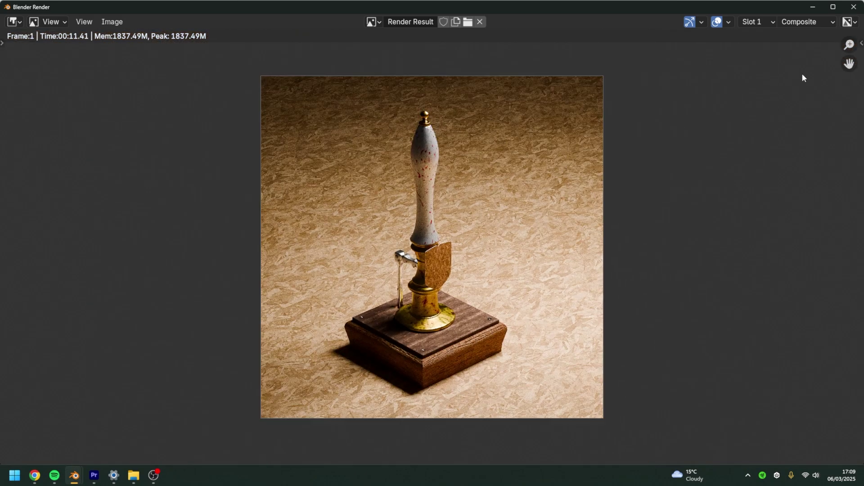
left_click(808, 20)
Step: Open the render's Save As options, then confirm the Grain texture type is Noise
left_click(112, 21)
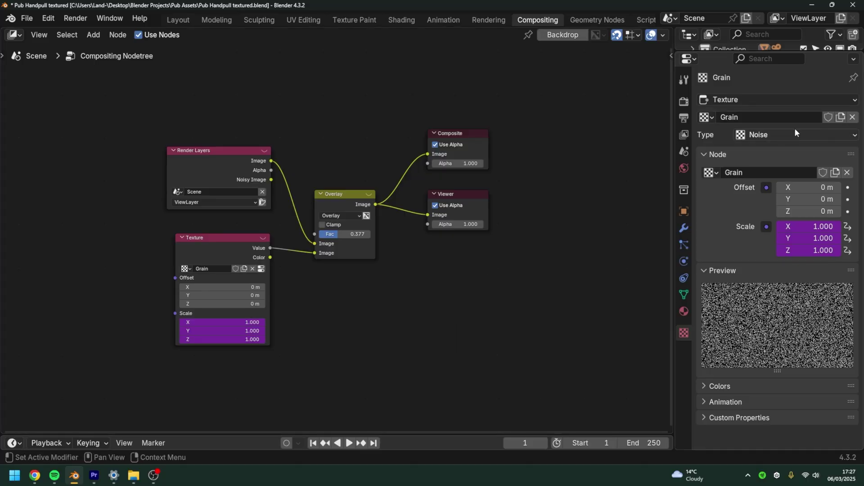
left_click(791, 134)
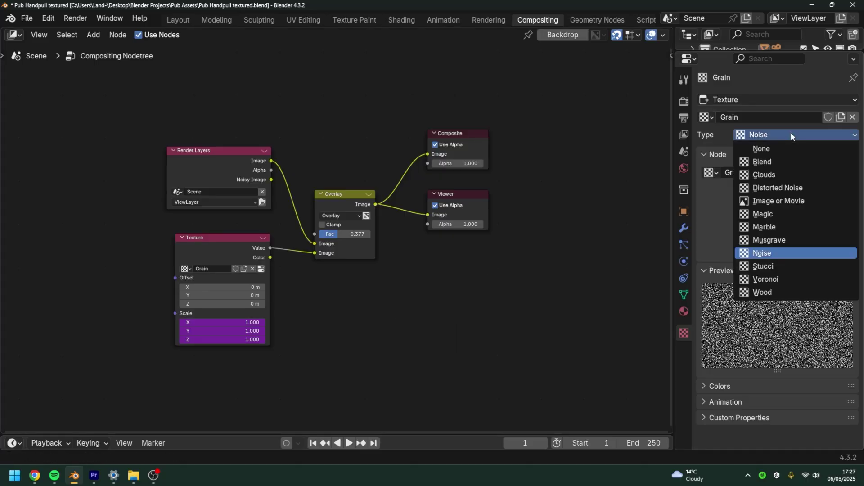